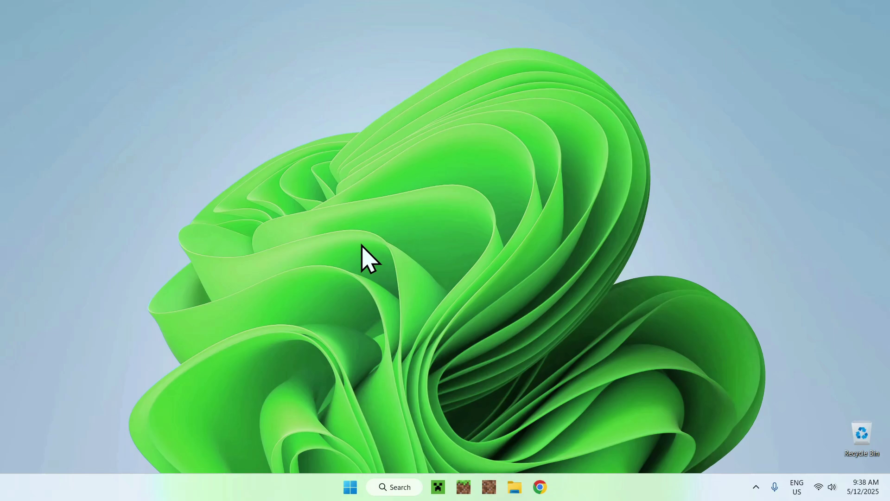
# Step: Open Chrome, search Google for Modrinth, and open the Modrinth website
pyautogui.click(540, 487)
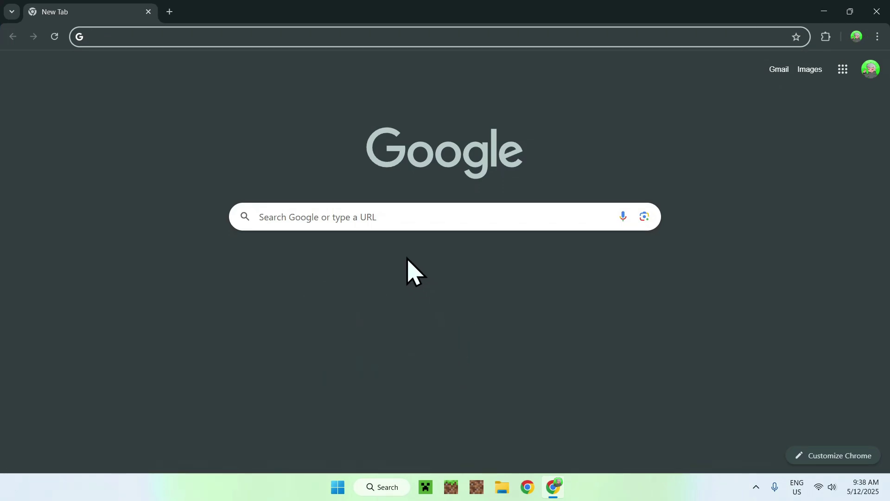
pyautogui.click(334, 216)
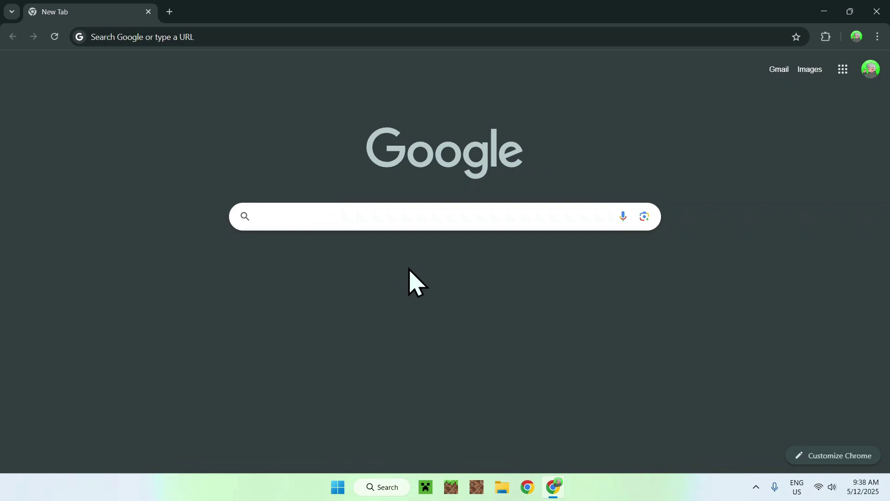
pyautogui.write('Modrinth')
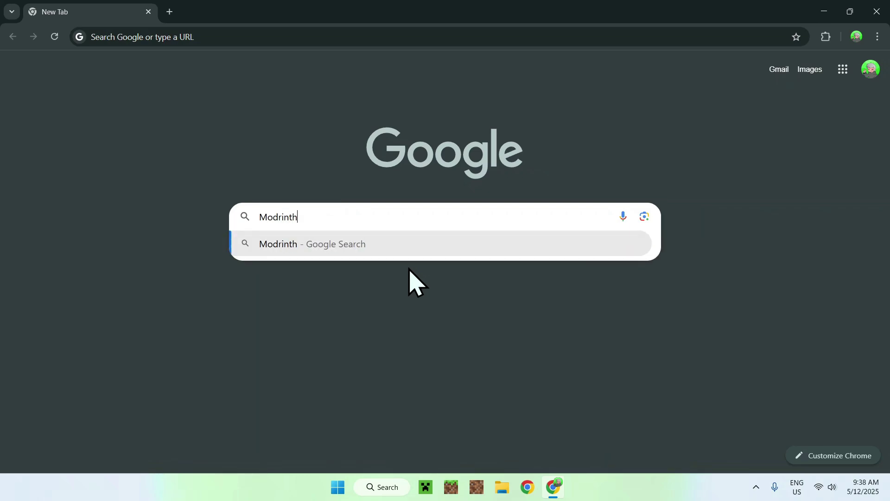
pyautogui.press('Return')
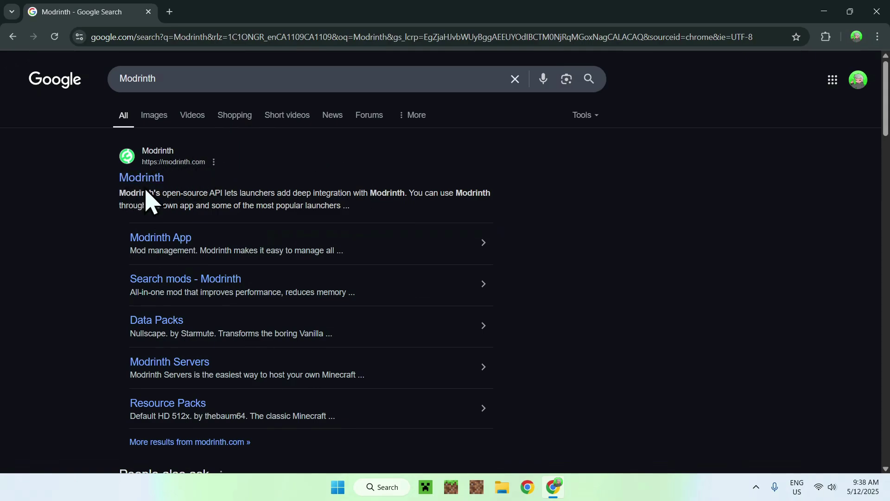
pyautogui.click(122, 179)
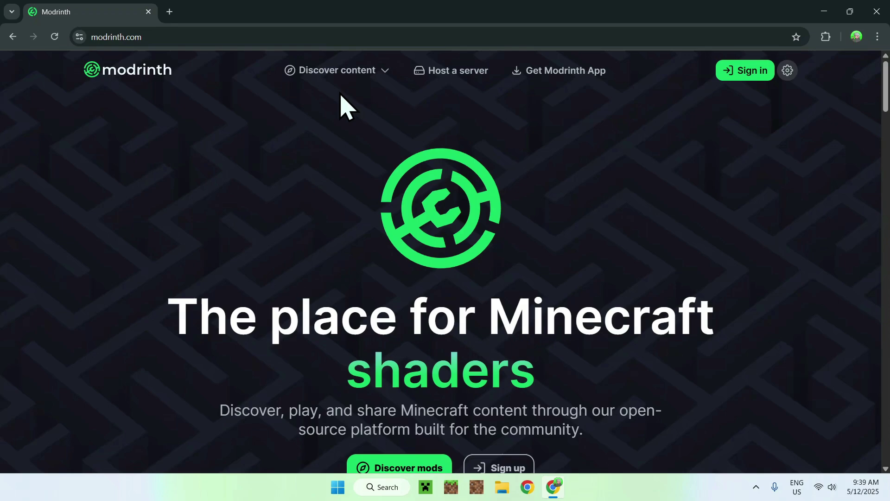
# Step: Search Modrinth's shaders section for "Photon Shaders" and open that shader pack's page
pyautogui.click(340, 73)
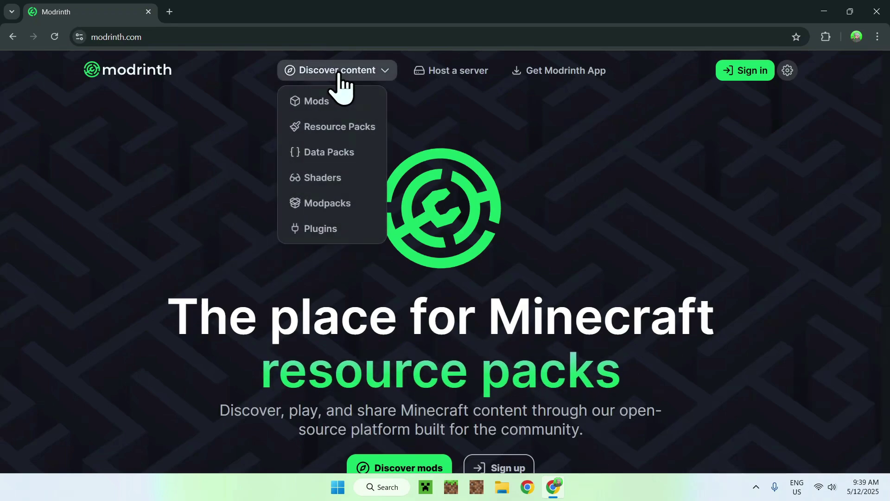
pyautogui.click(357, 179)
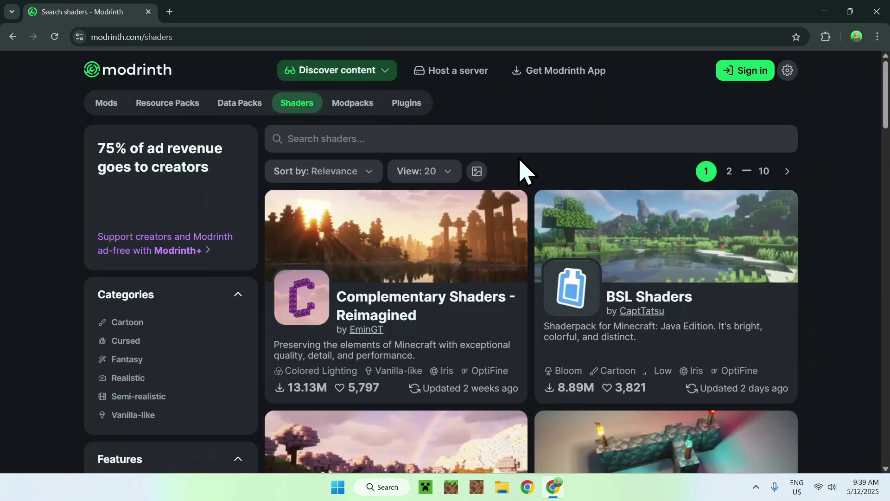
pyautogui.click(513, 139)
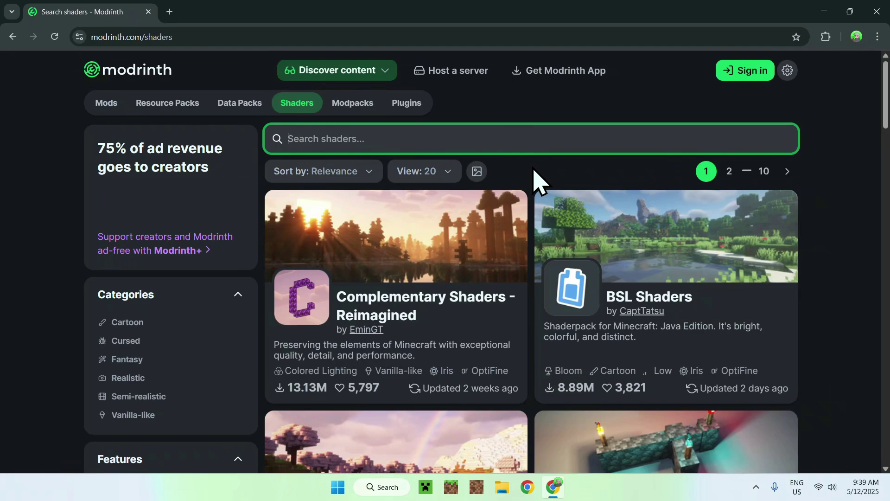
pyautogui.write('Photon Shaders')
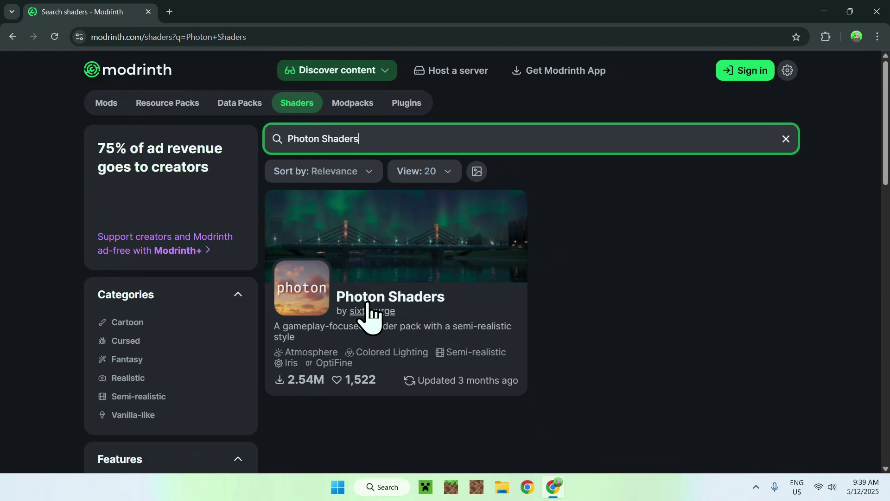
pyautogui.click(386, 300)
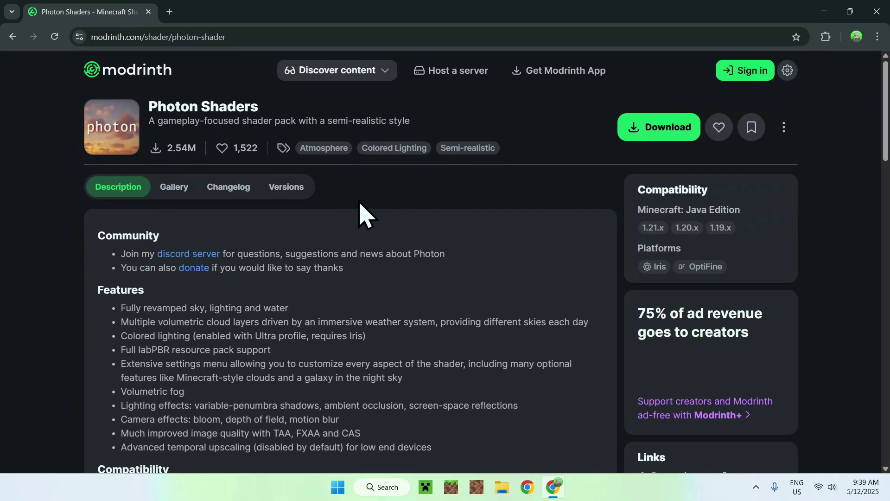
# Step: Download version v1.1 of Photon Shaders from its list of versions
pyautogui.click(286, 186)
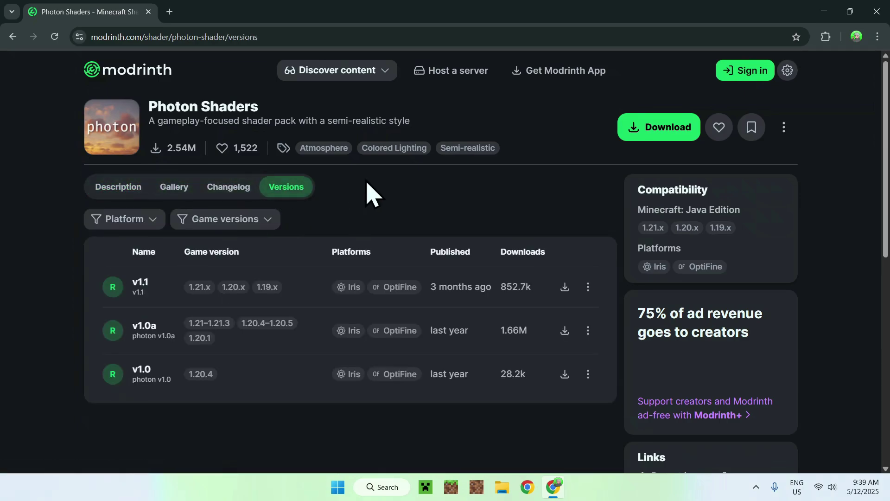
pyautogui.click(208, 217)
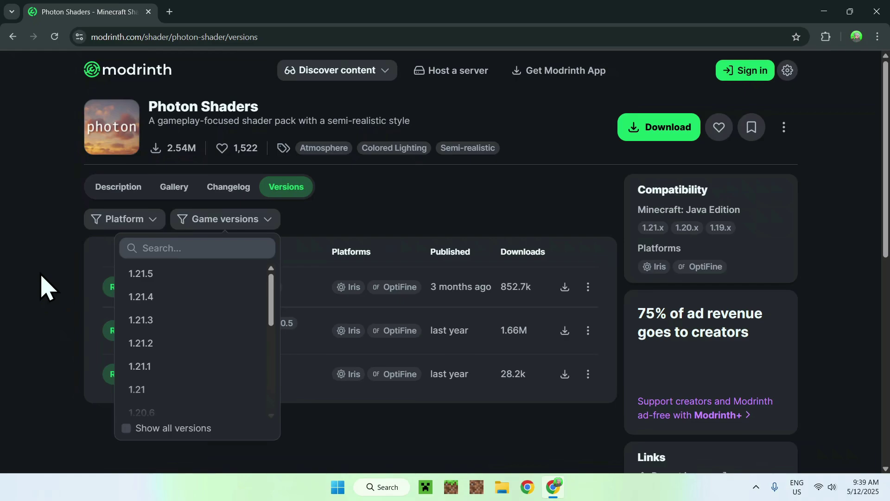
pyautogui.click(347, 219)
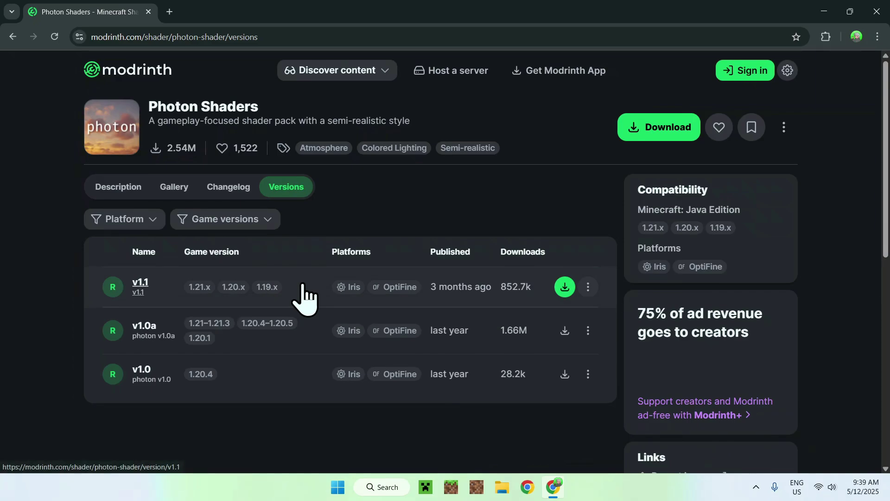
pyautogui.click(565, 287)
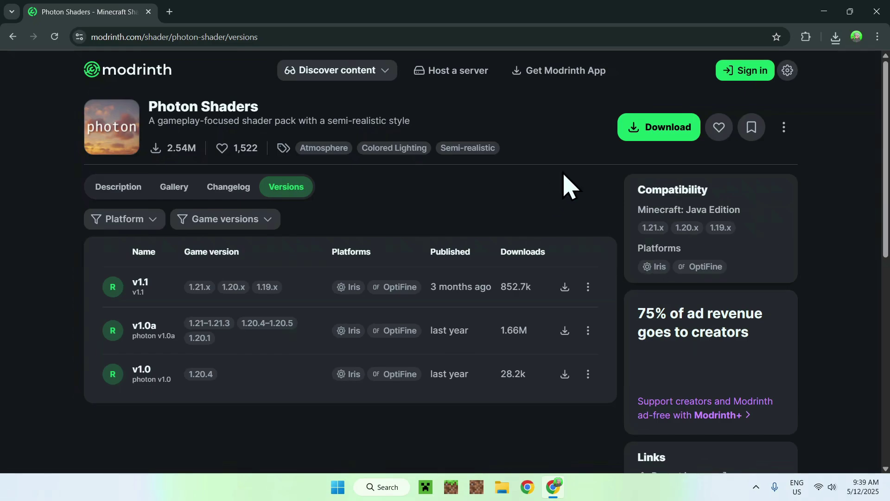
# Step: Search for "Iris Shaders" in a new tab and download the universal JAR installer from irisshaders.dev
pyautogui.click(169, 12)
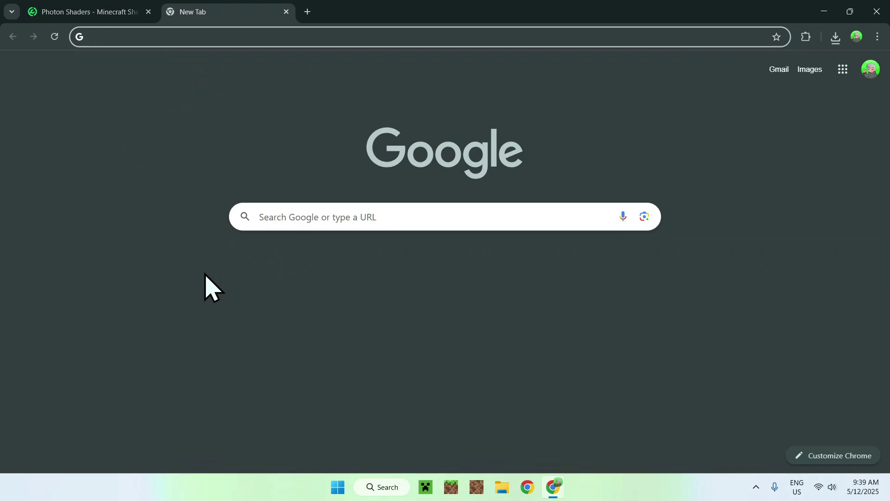
pyautogui.click(273, 217)
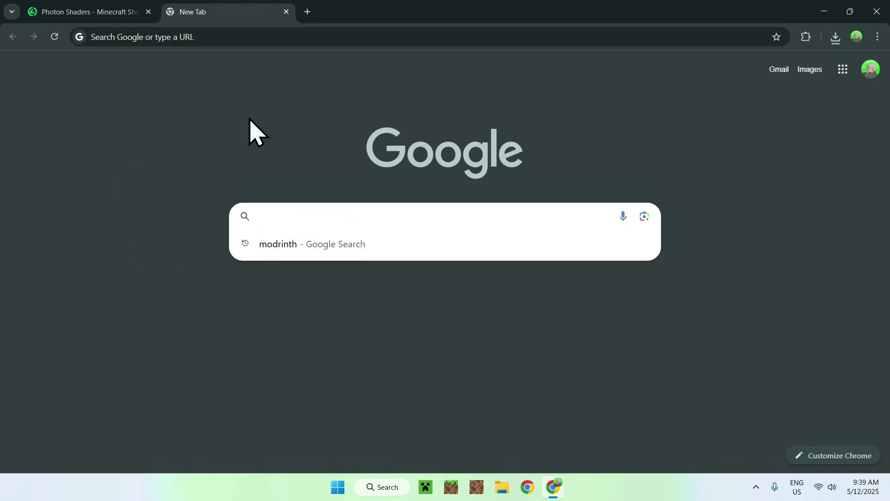
pyautogui.write('l')
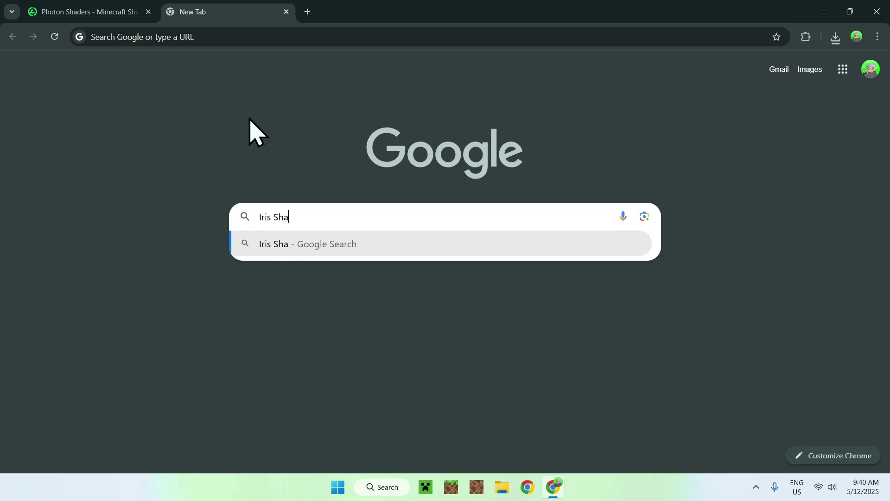
pyautogui.press('Return')
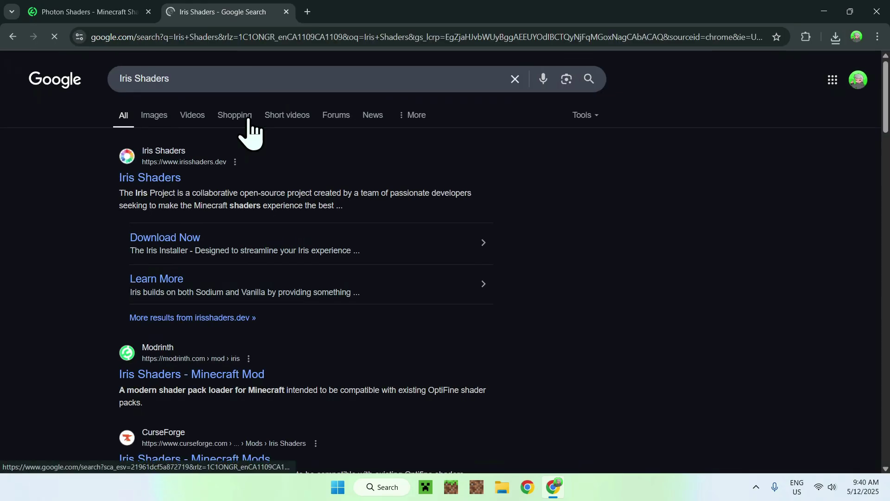
pyautogui.click(148, 181)
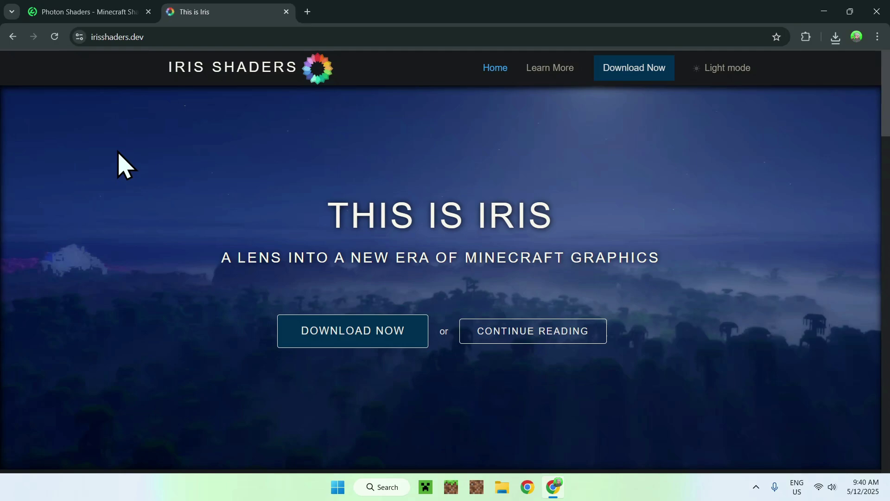
pyautogui.click(338, 353)
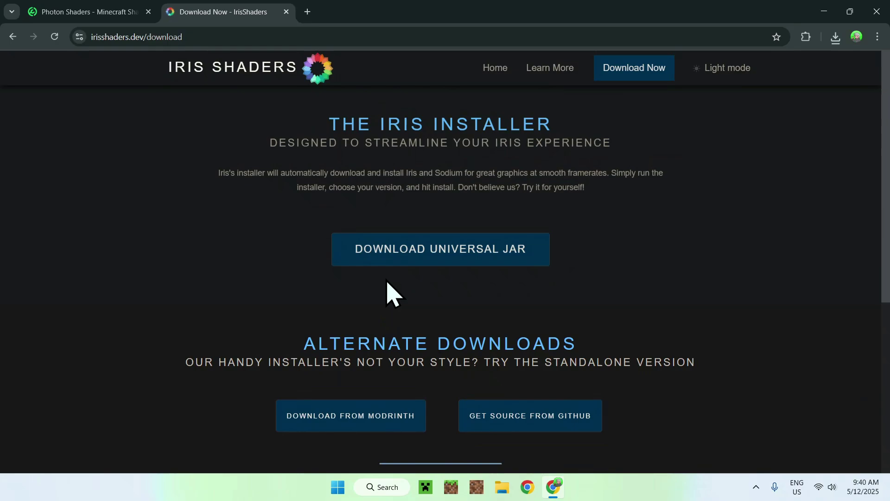
pyautogui.click(430, 262)
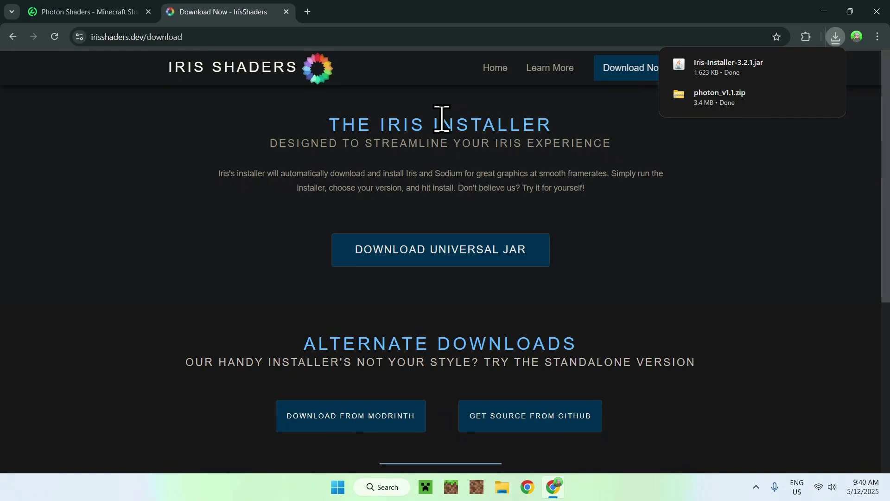
# Step: Search Google for "JDK 24" in another new tab and open Oracle's Java Downloads page
pyautogui.click(307, 13)
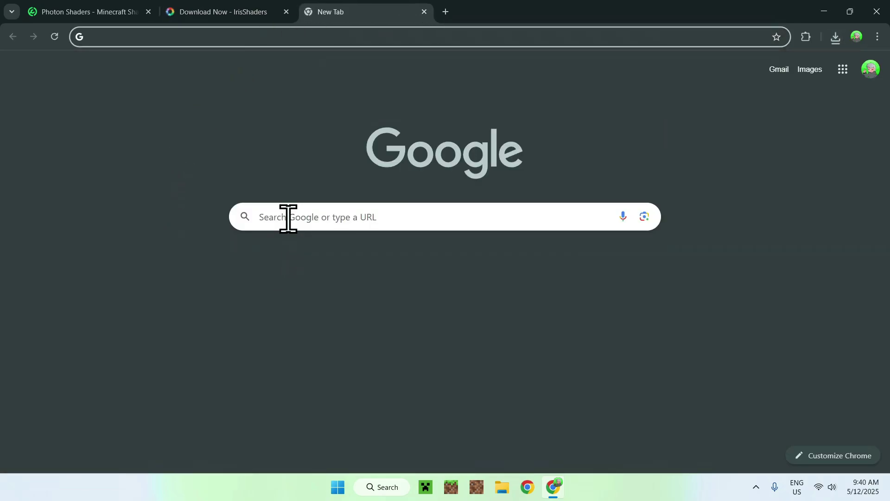
pyautogui.click(274, 217)
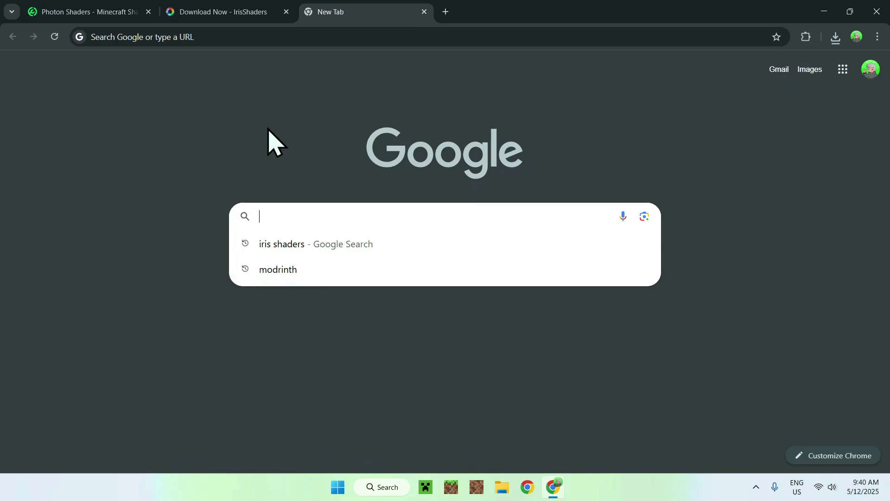
pyautogui.write('JDK 24')
pyautogui.press('Return')
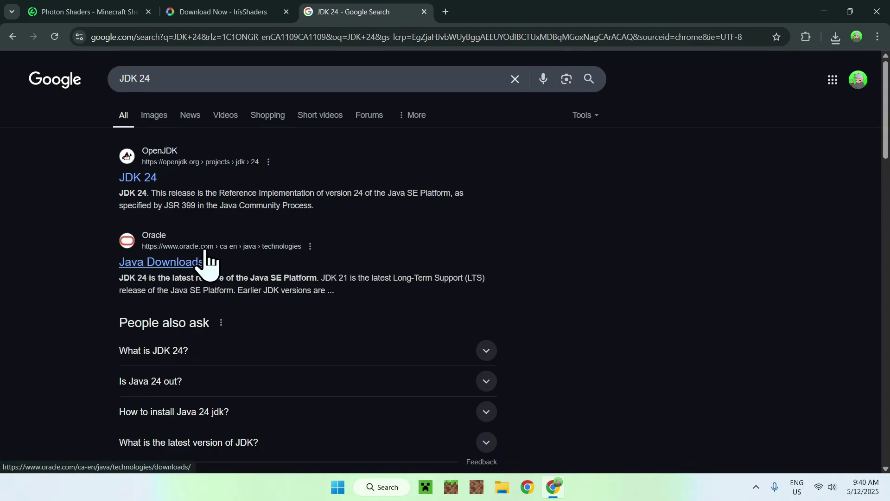
pyautogui.click(158, 263)
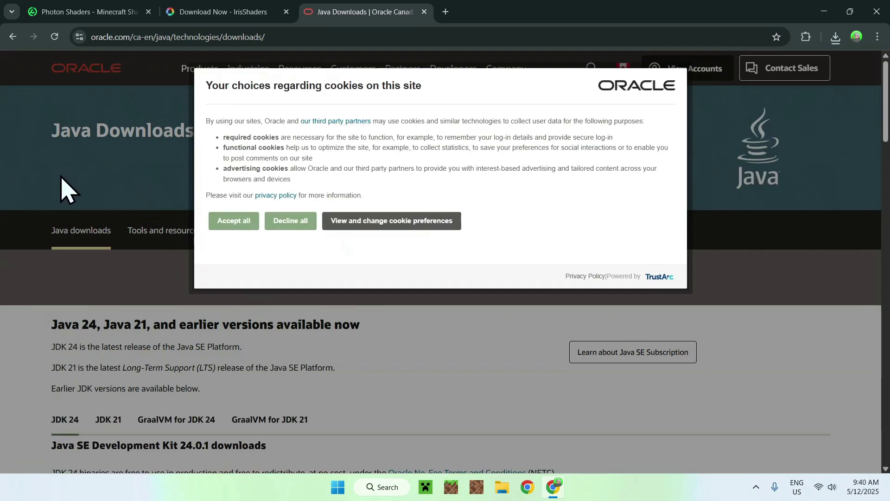
# Step: Accept all cookies on the Oracle site and show the Windows downloads for JDK 24
pyautogui.click(223, 225)
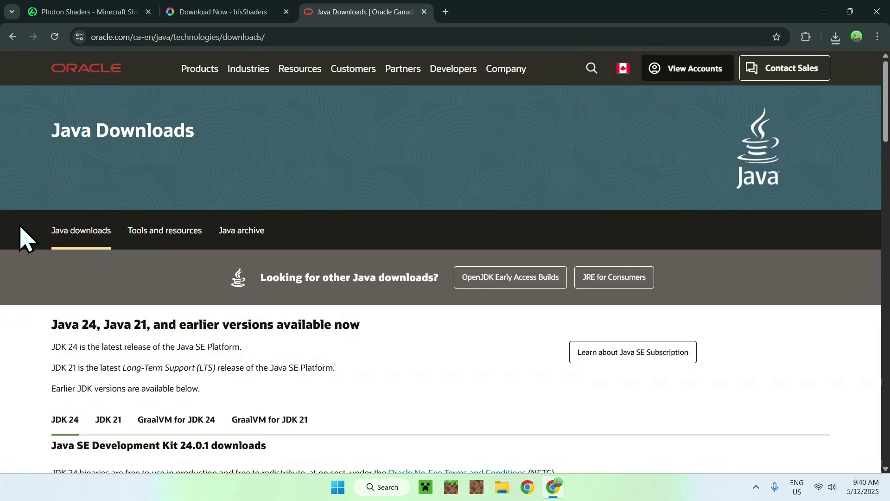
pyautogui.scroll(-3, 19, 231)
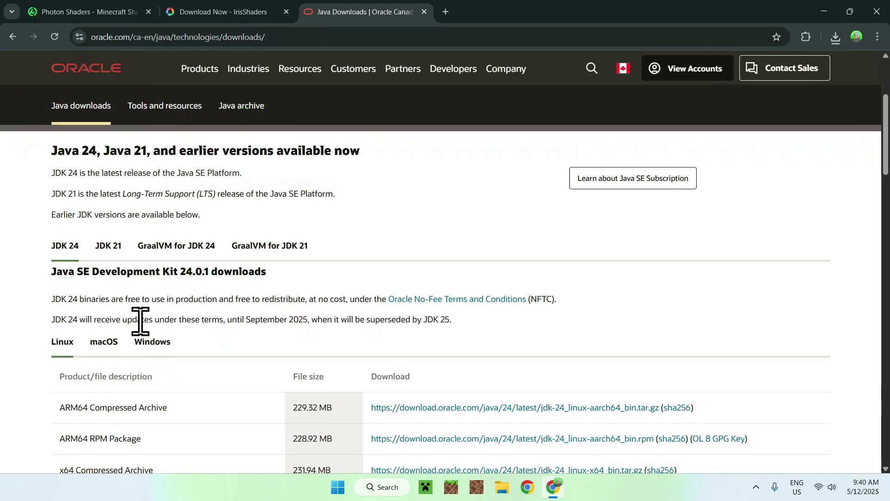
pyautogui.click(150, 347)
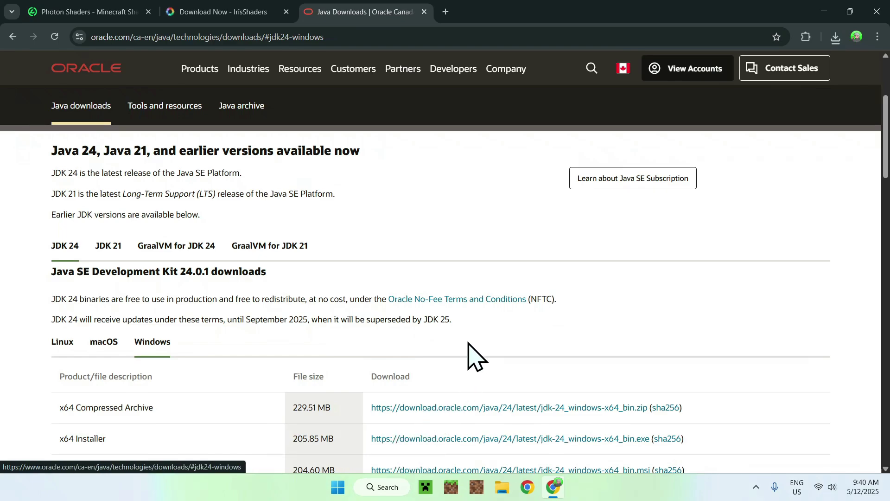
# Step: Check the browser's recent download history, and close the browser
pyautogui.scroll(4, 468, 343)
pyautogui.click(836, 37)
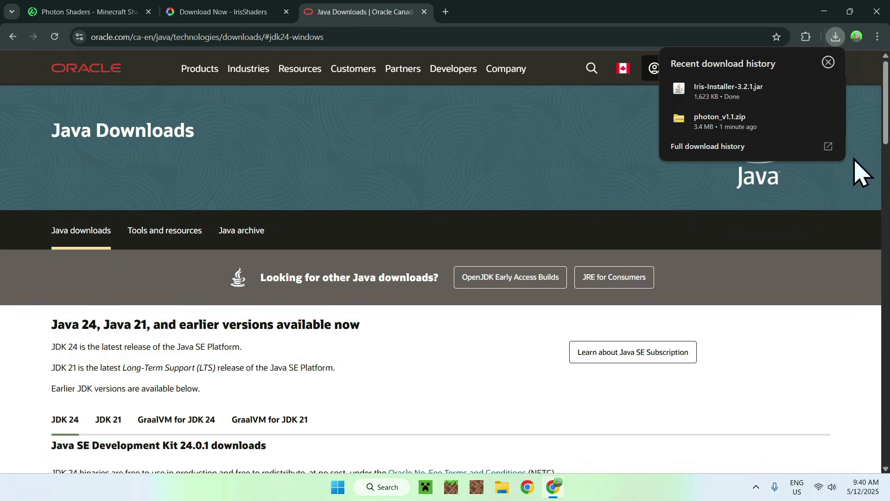
pyautogui.click(876, 11)
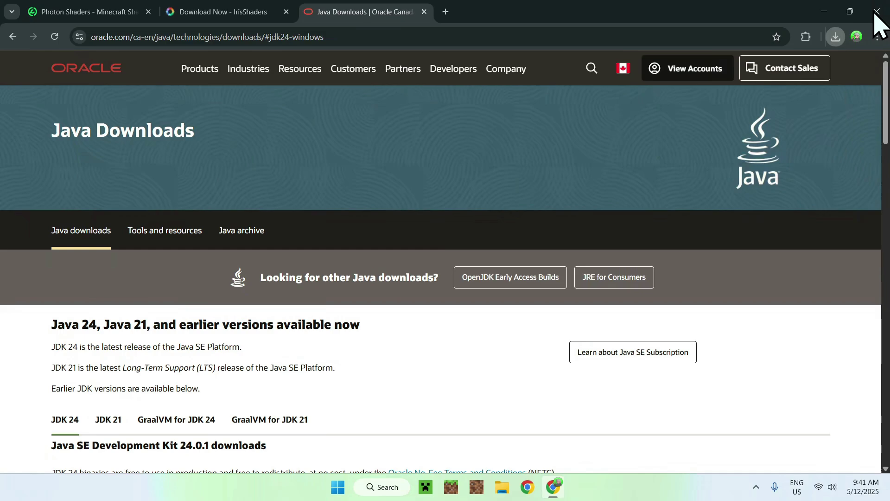
pyautogui.click(877, 11)
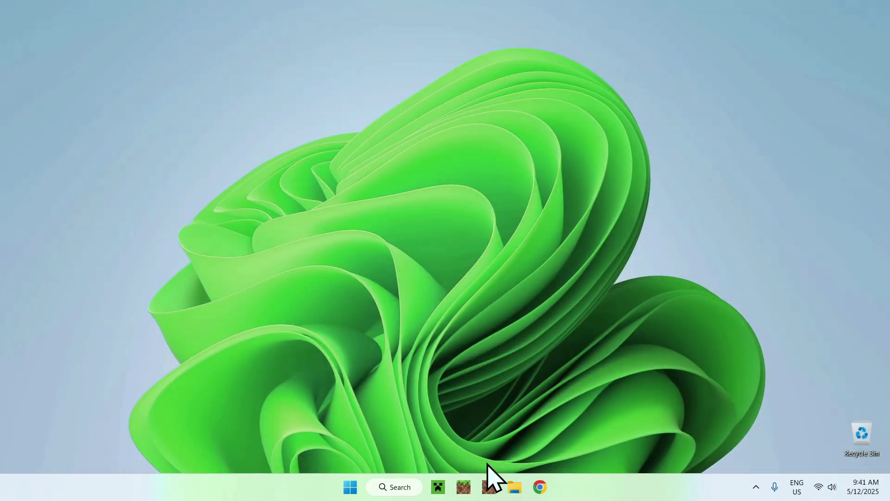
# Step: Open the Downloads folder in File Explorer and launch Iris-Installer-3.2.1.jar
pyautogui.click(515, 487)
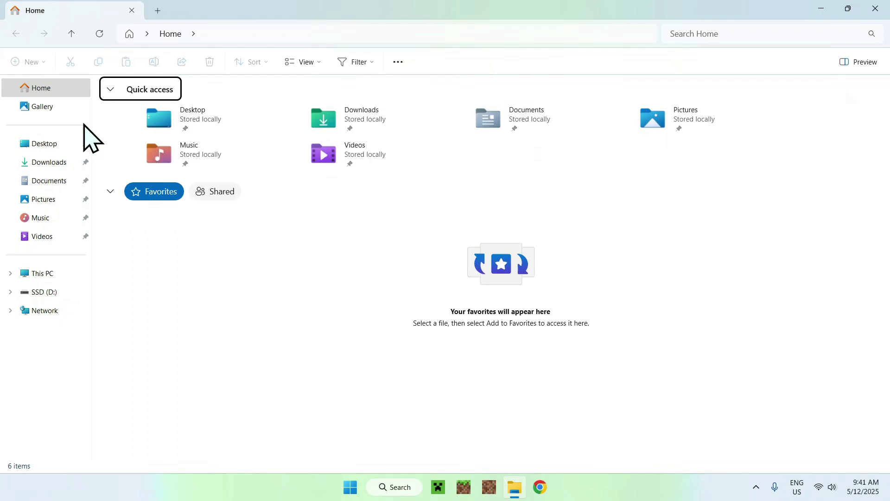
pyautogui.click(40, 163)
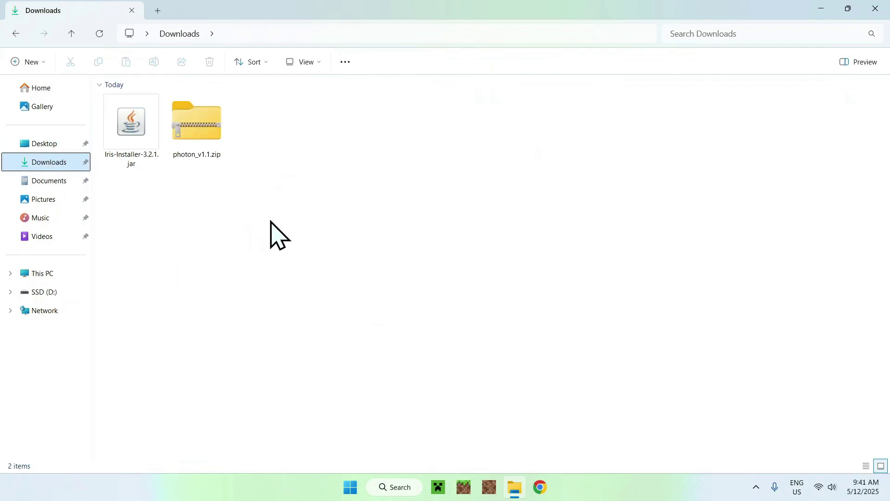
pyautogui.click(133, 151)
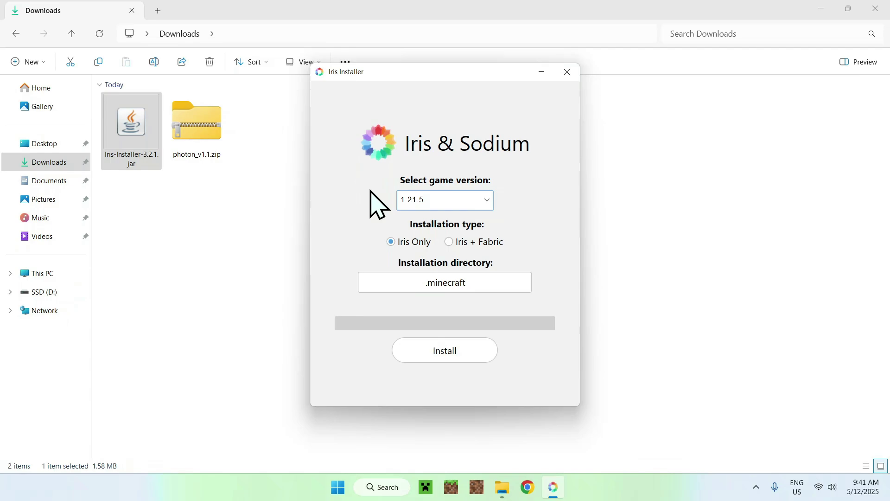
# Step: Install Iris for game version 1.21.5 with the Iris Only installation type, and close the installer
pyautogui.click(421, 200)
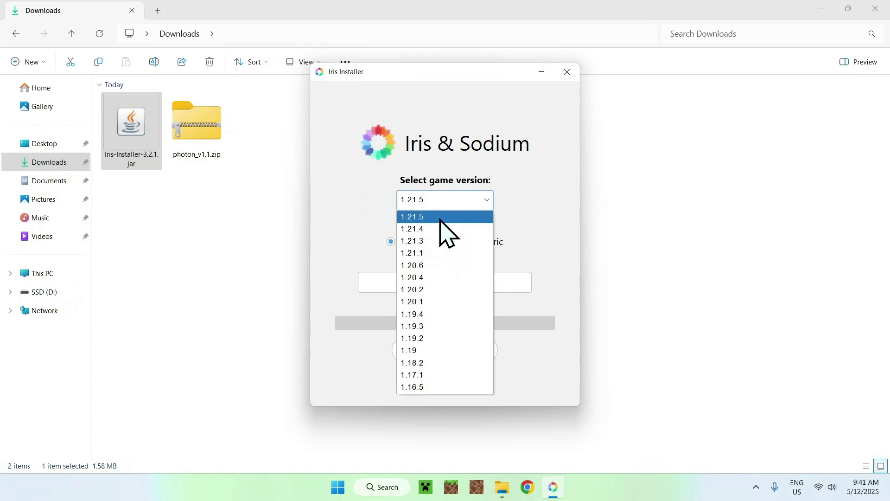
pyautogui.click(423, 217)
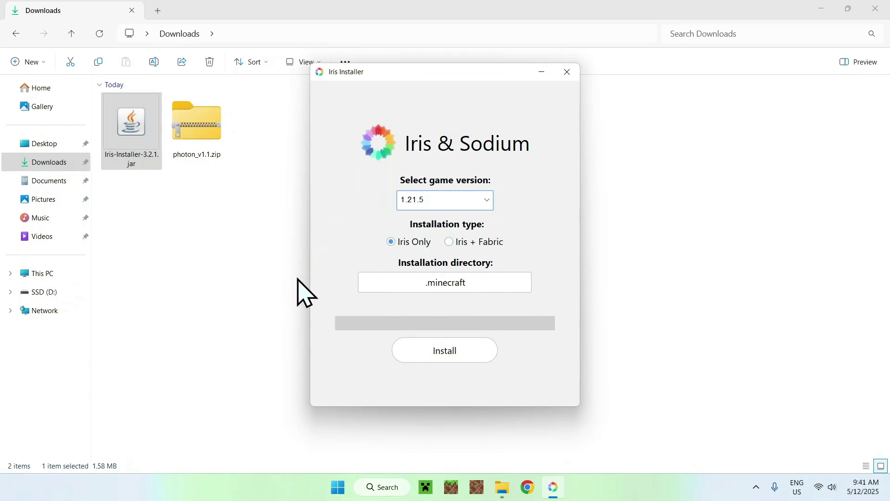
pyautogui.click(449, 352)
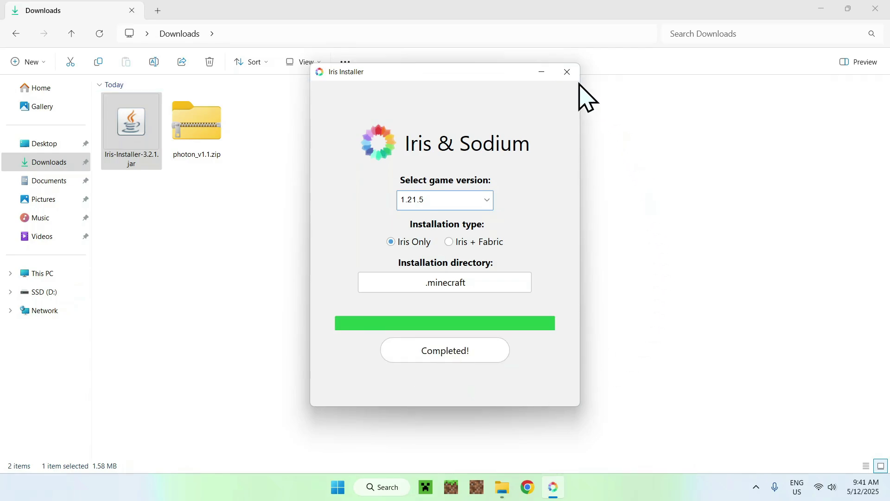
pyautogui.click(567, 72)
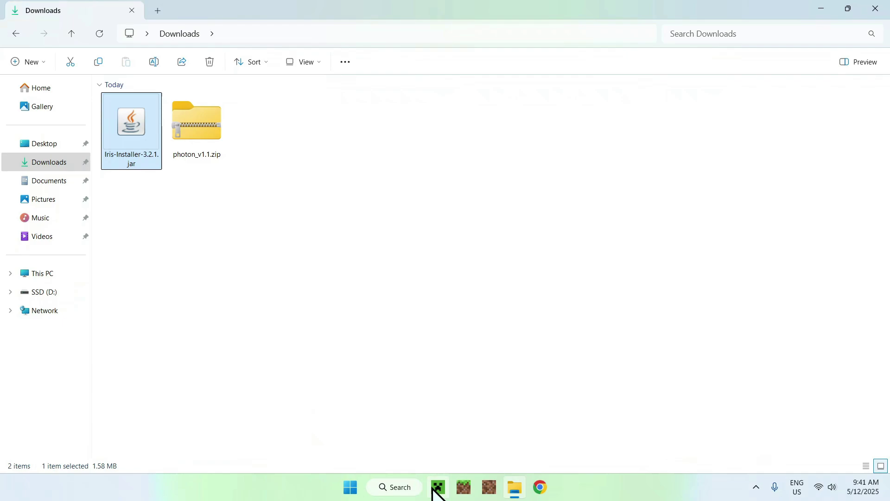
# Step: Switch to the Minecraft Launcher, open the game folder of the Iris & Sodium for 1.21.5 installation, and enter its shaderpacks folder
pyautogui.click(438, 487)
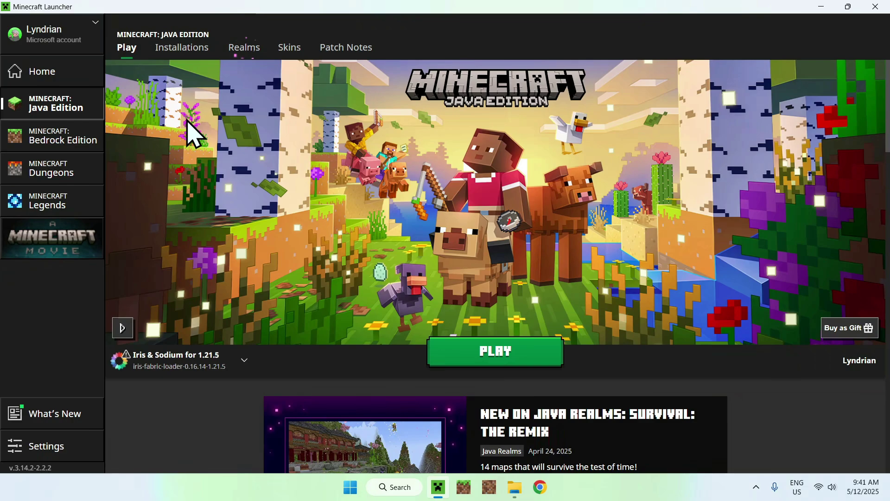
pyautogui.click(182, 49)
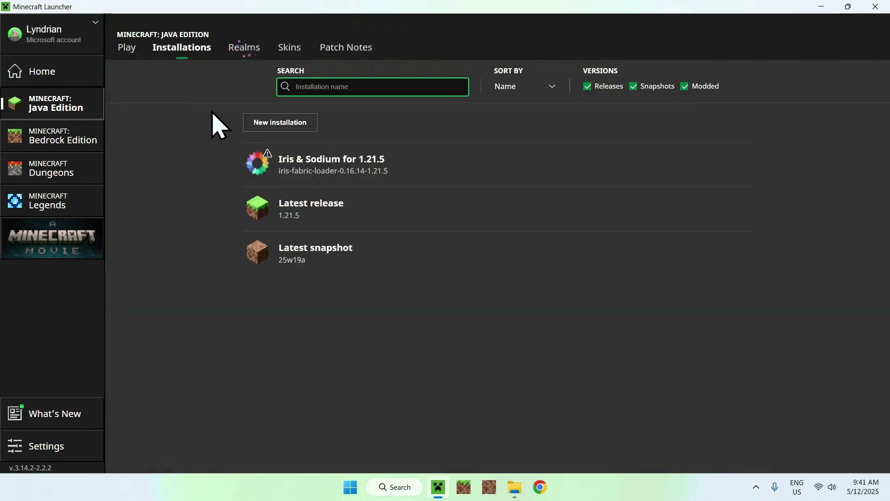
pyautogui.moveTo(291, 173)
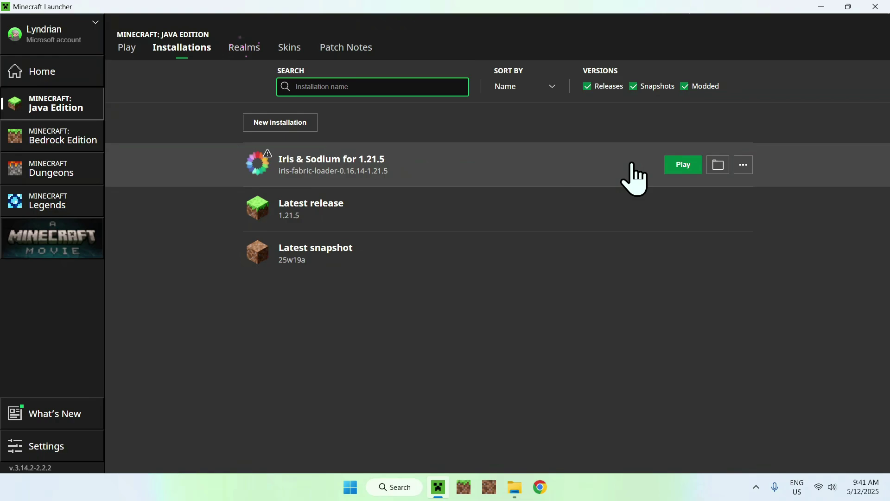
pyautogui.click(717, 167)
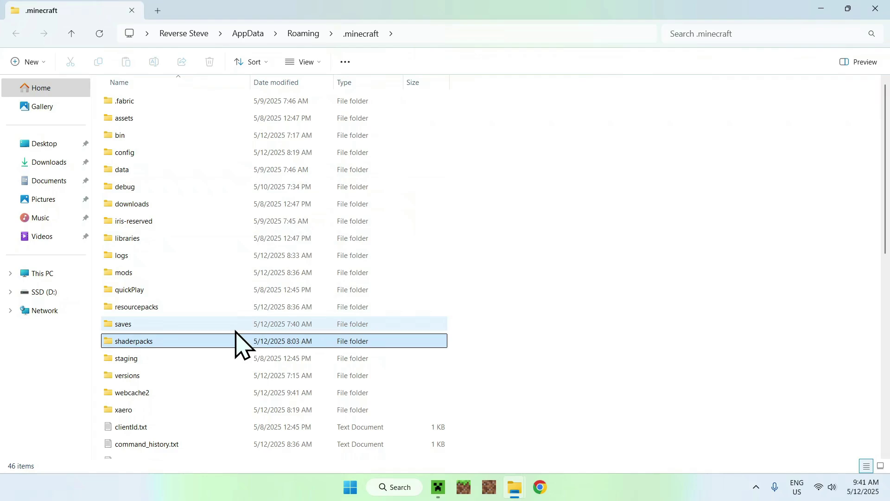
pyautogui.click(237, 342)
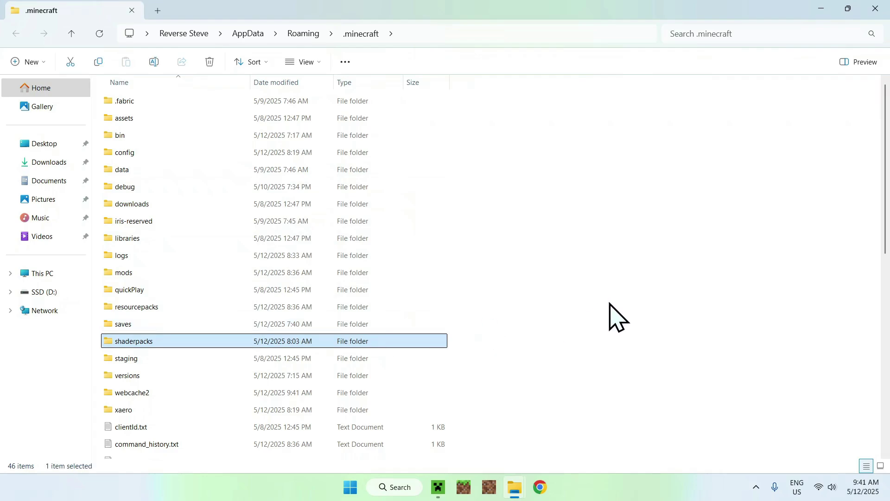
pyautogui.doubleClick(176, 341)
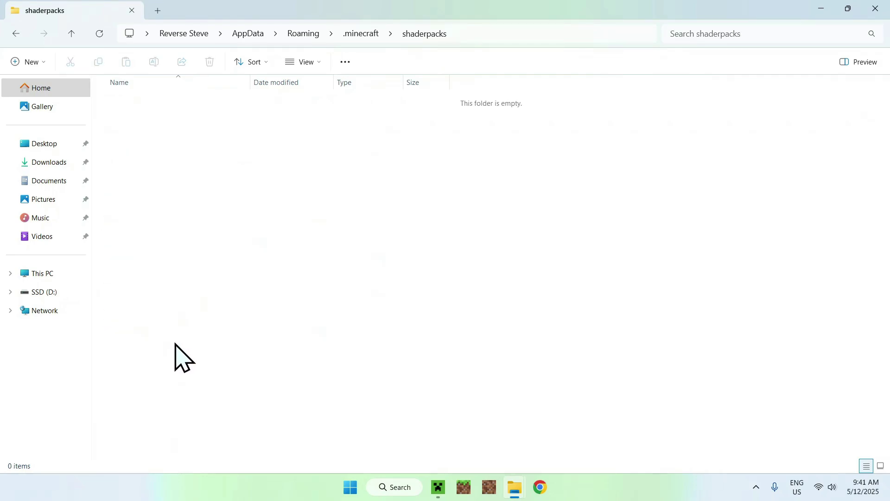
# Step: Copy photon_v1.1.zip from the Downloads folder into the shaderpacks folder
pyautogui.click(52, 162)
pyautogui.click(209, 135)
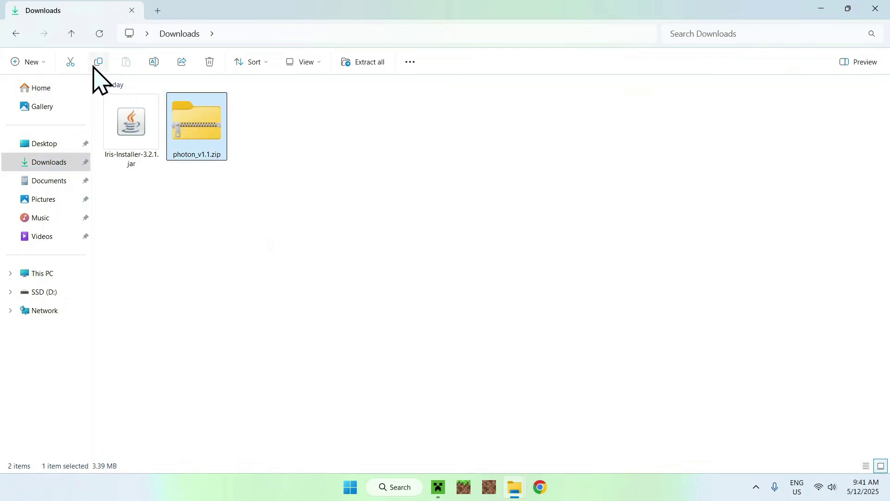
pyautogui.click(15, 34)
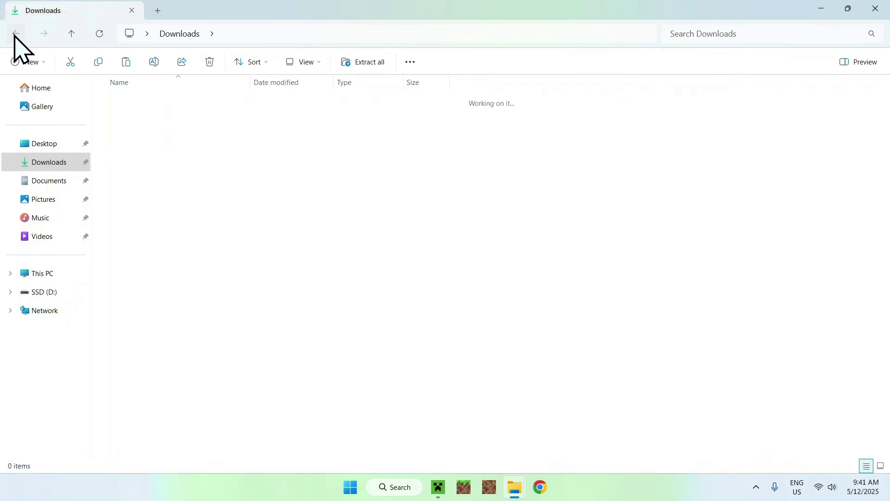
pyautogui.click(126, 62)
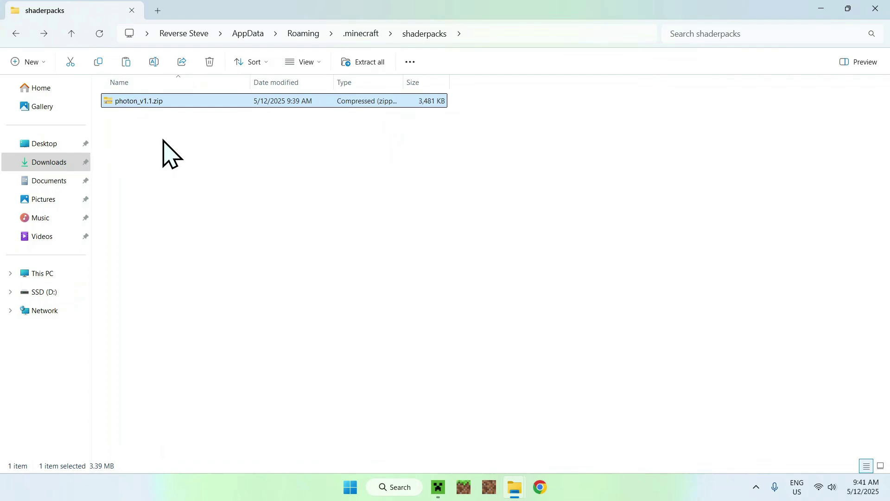
pyautogui.click(163, 139)
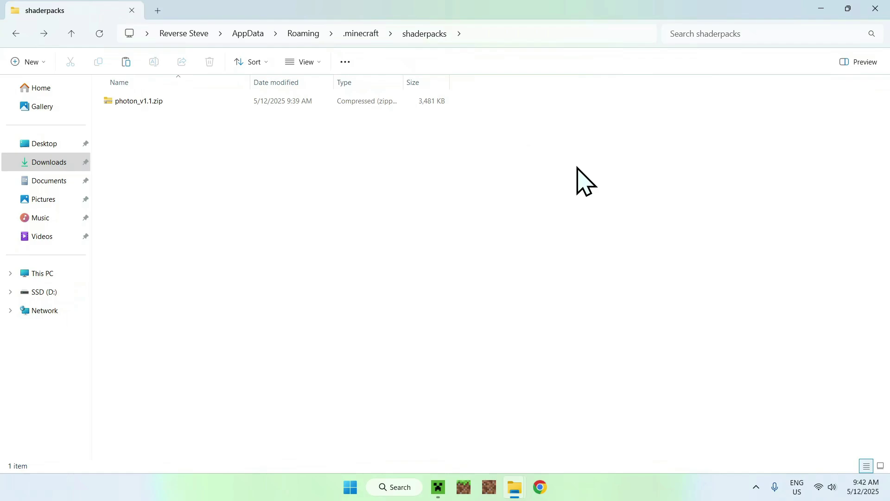
# Step: Start Minecraft from the Minecraft Launcher with the Iris & Sodium for 1.21.5 installation, and maximize the game window
pyautogui.click(439, 484)
pyautogui.click(123, 50)
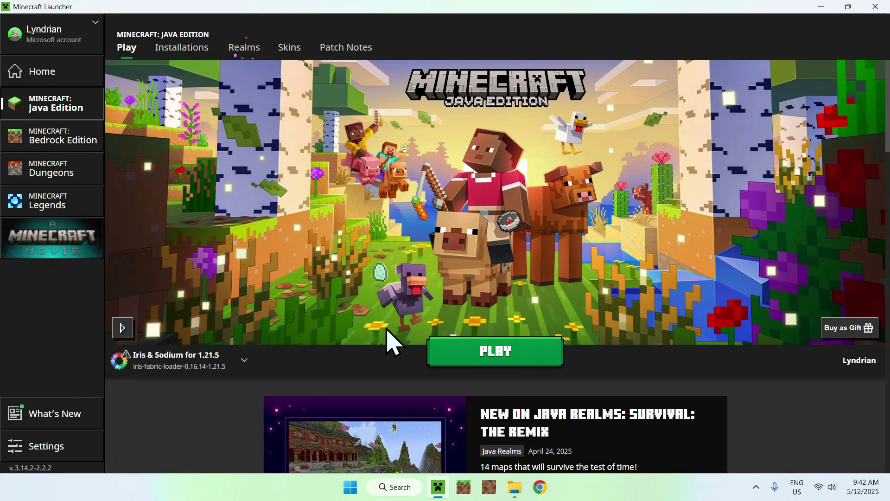
pyautogui.click(496, 362)
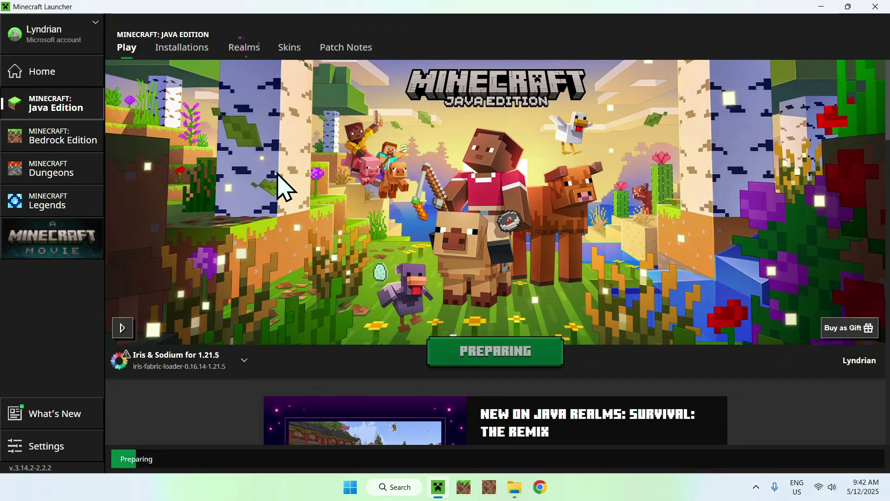
pyautogui.hotkey('alt', 'Tab')
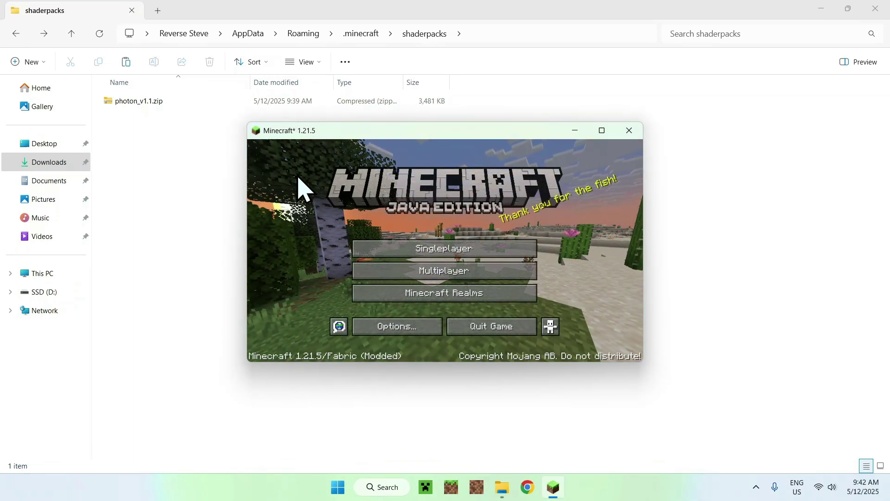
pyautogui.click(601, 131)
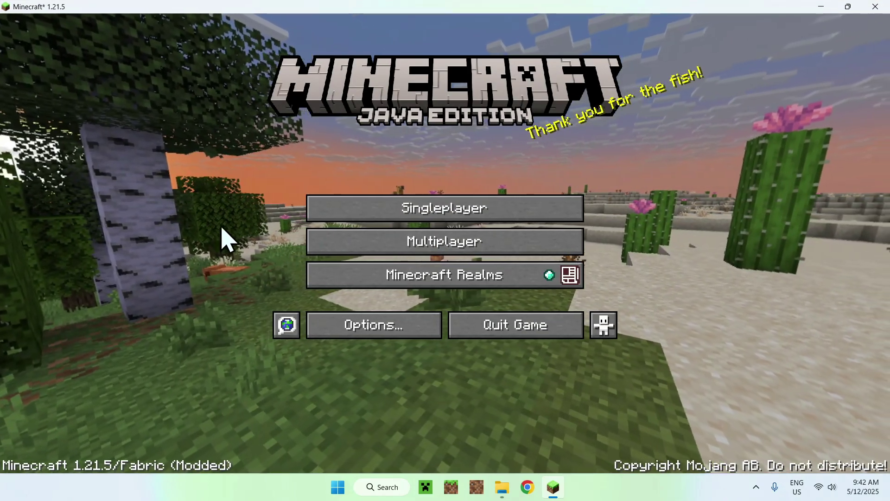
# Step: Load the existing singleplayer world and walk forward across the grass along the lakeshore
pyautogui.click(448, 218)
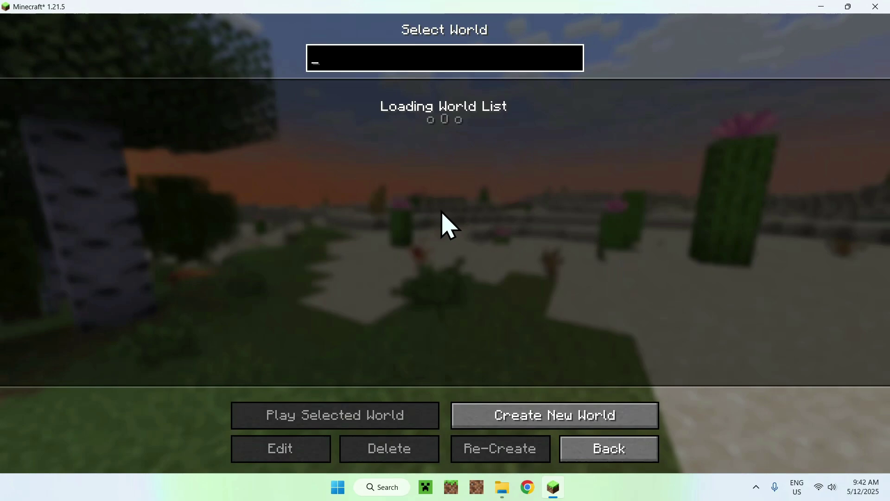
pyautogui.click(286, 125)
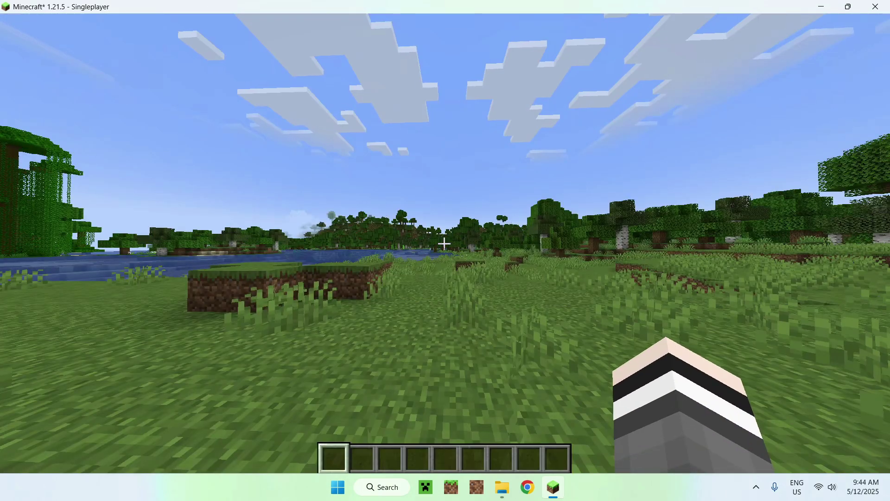
pyautogui.press('w')
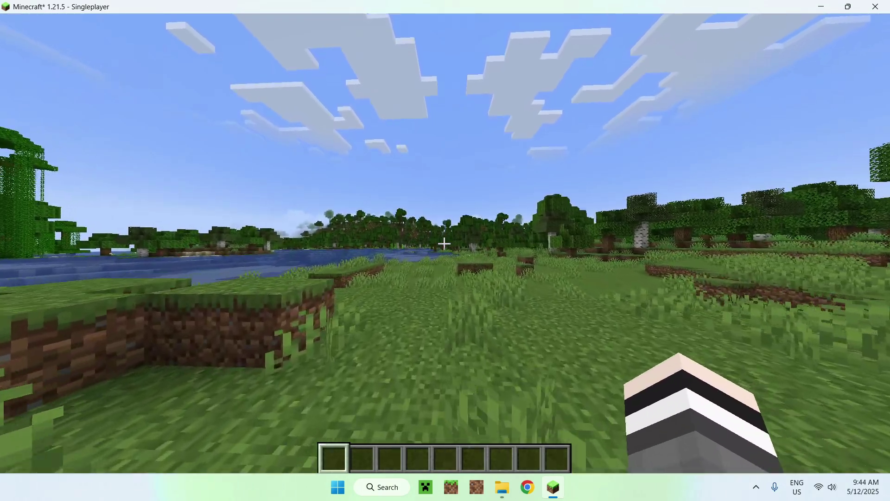
pyautogui.press('w')
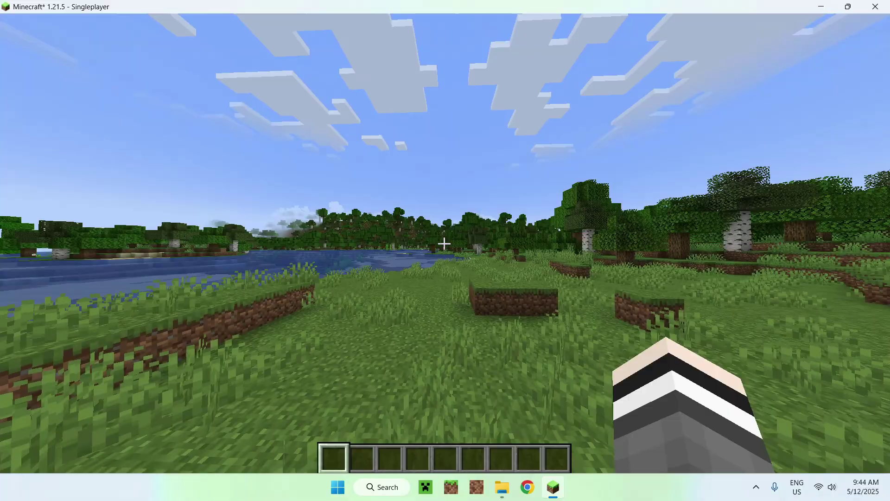
pyautogui.press('w')
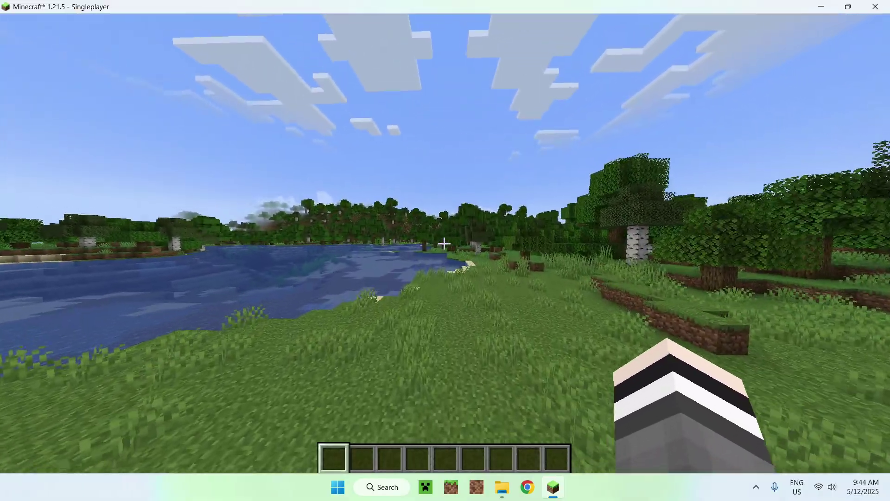
pyautogui.press('w')
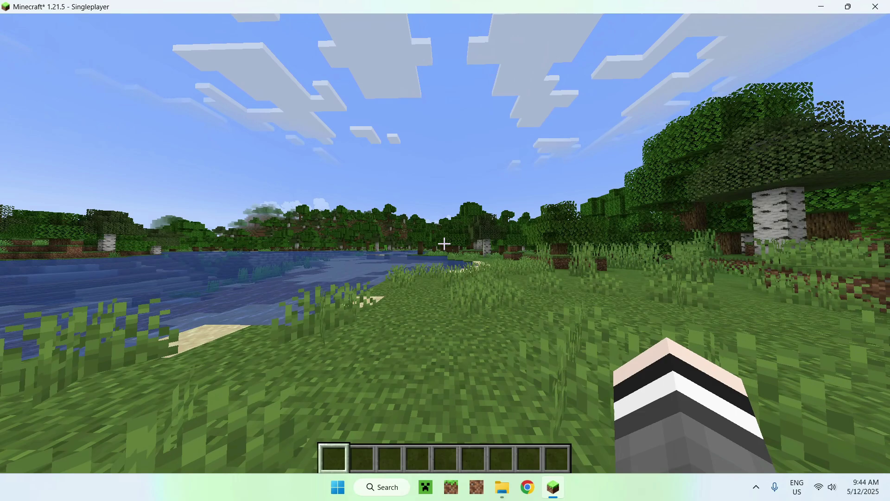
pyautogui.press('w')
# Step: Apply the photon_v1.1.zip shader pack in the game's video settings, and preview the world with the shader menu temporarily hidden
pyautogui.press('Escape')
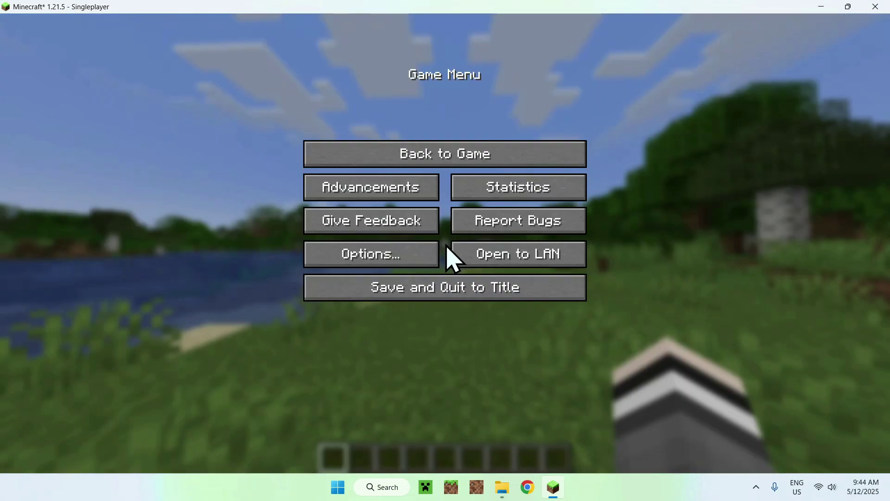
pyautogui.click(365, 260)
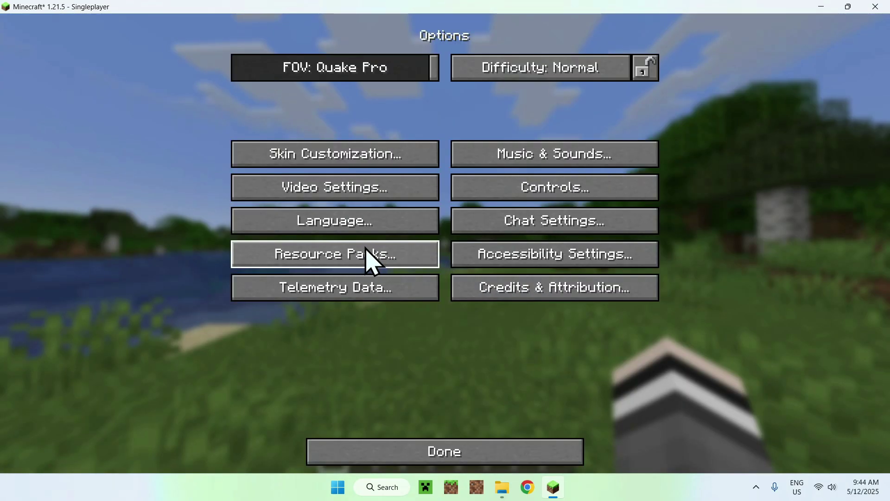
pyautogui.click(330, 189)
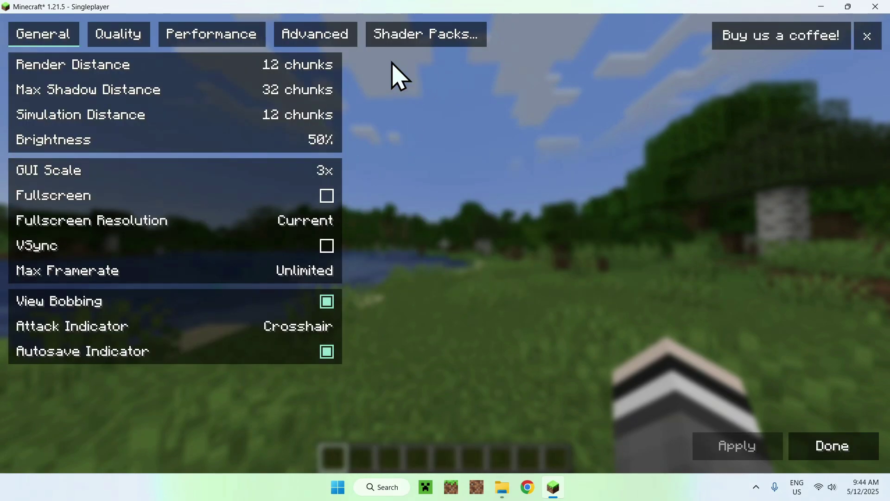
pyautogui.click(421, 42)
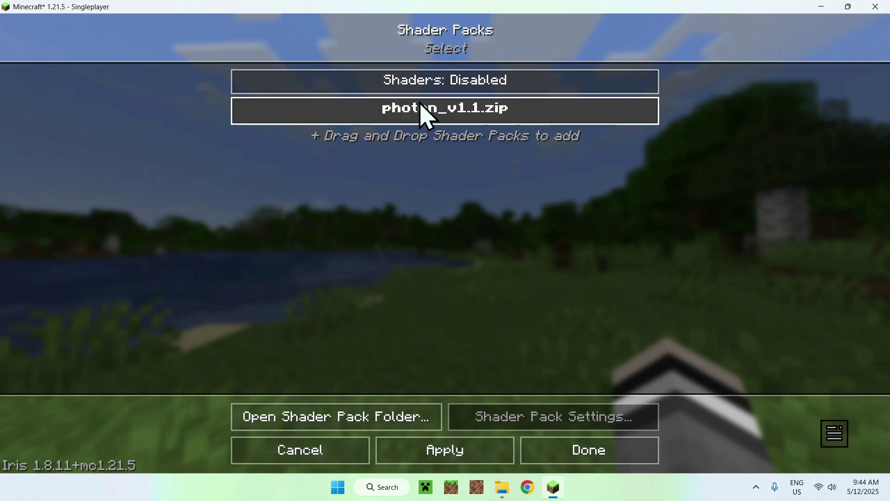
pyautogui.click(436, 111)
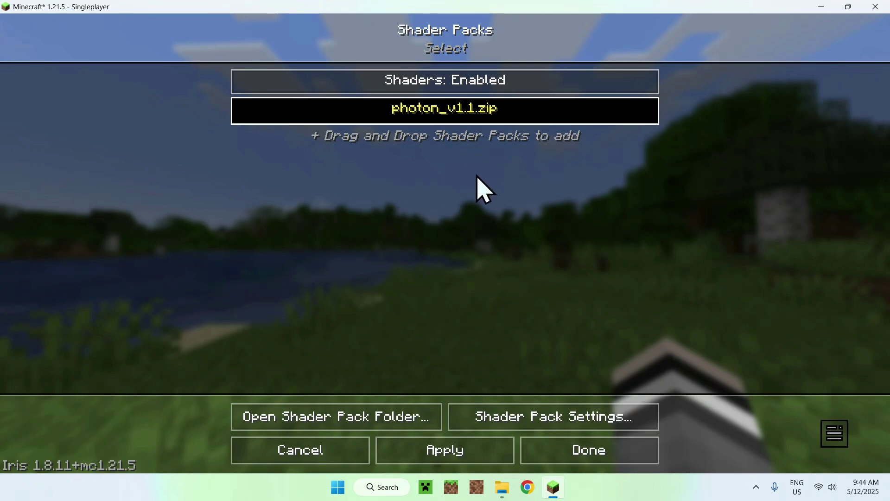
pyautogui.click(452, 448)
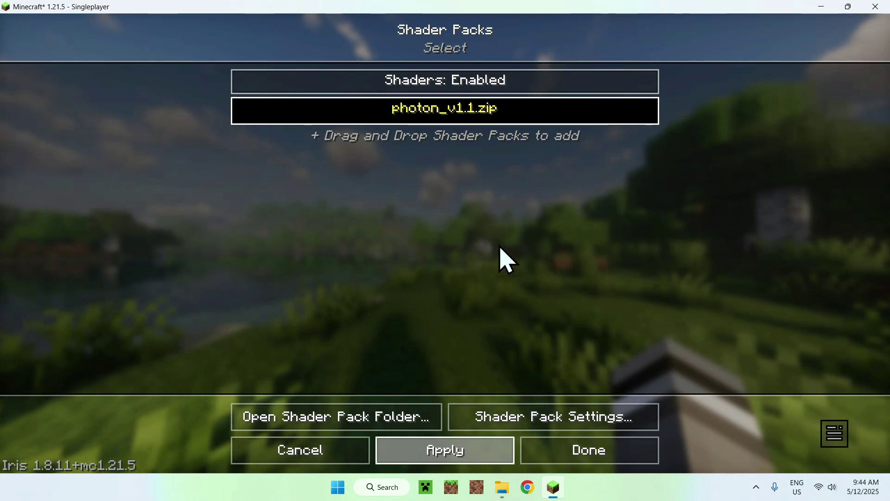
pyautogui.click(837, 436)
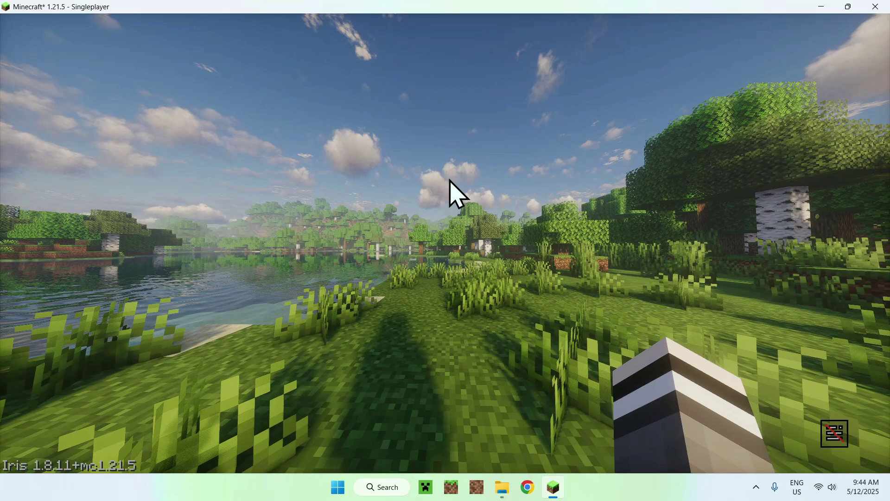
pyautogui.click(837, 434)
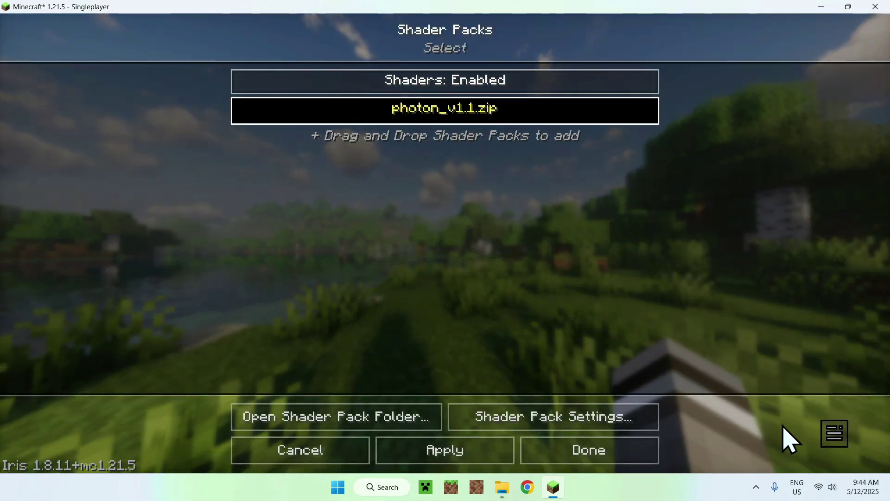
# Step: Set the Photon shader profile to Ultra, apply it after viewing the World options, and return to the game
pyautogui.click(551, 425)
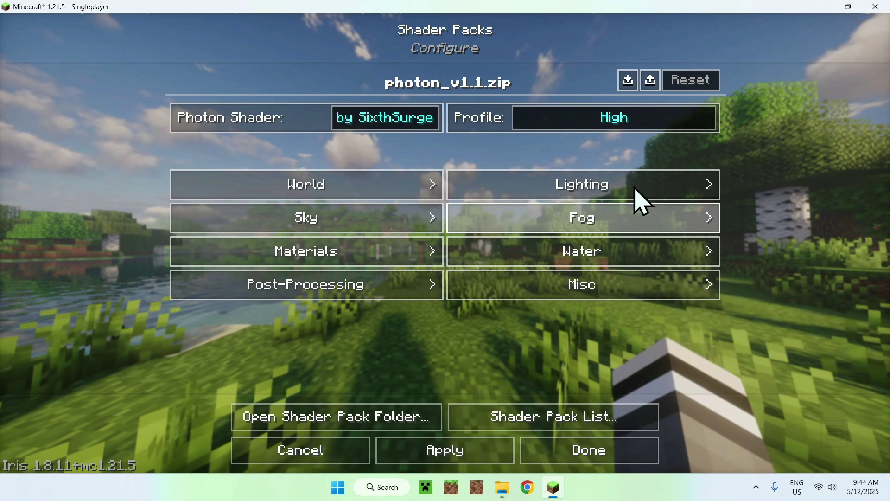
pyautogui.click(544, 117)
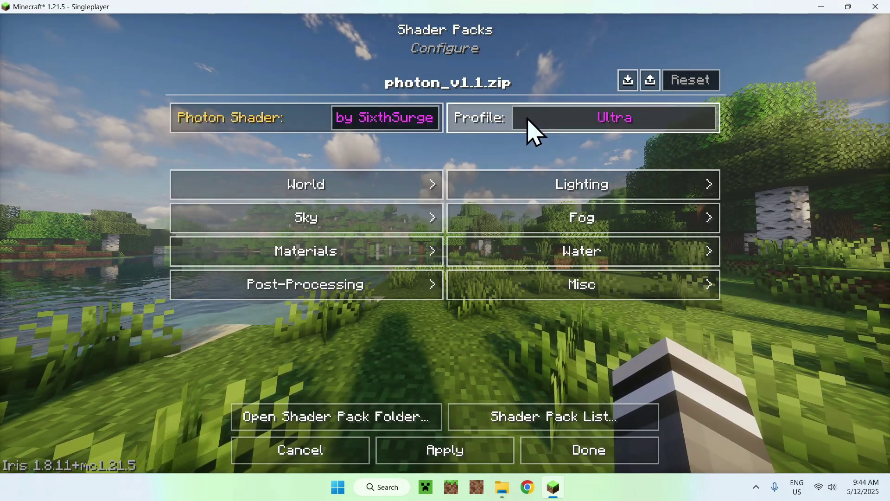
pyautogui.click(423, 184)
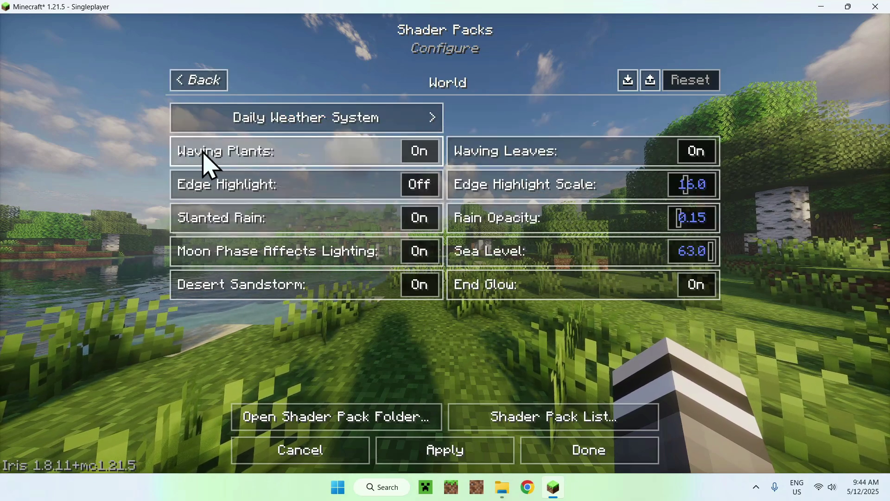
pyautogui.click(182, 88)
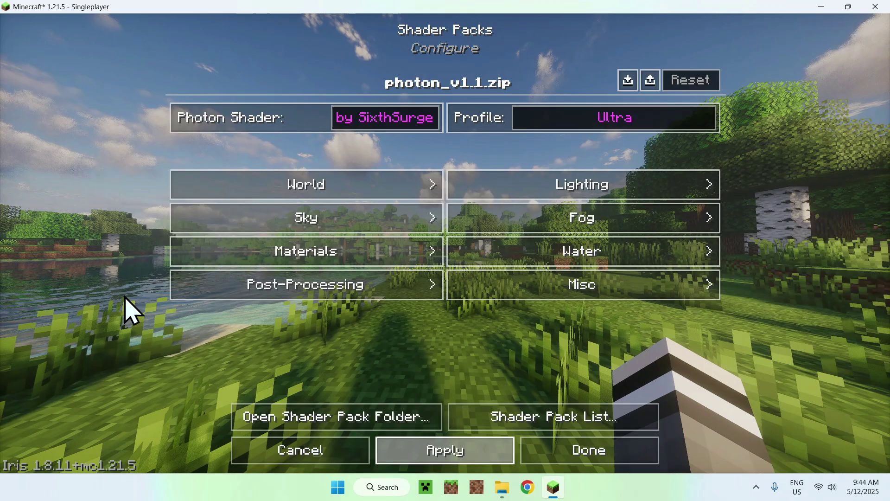
pyautogui.press('Escape')
pyautogui.press('Escape')
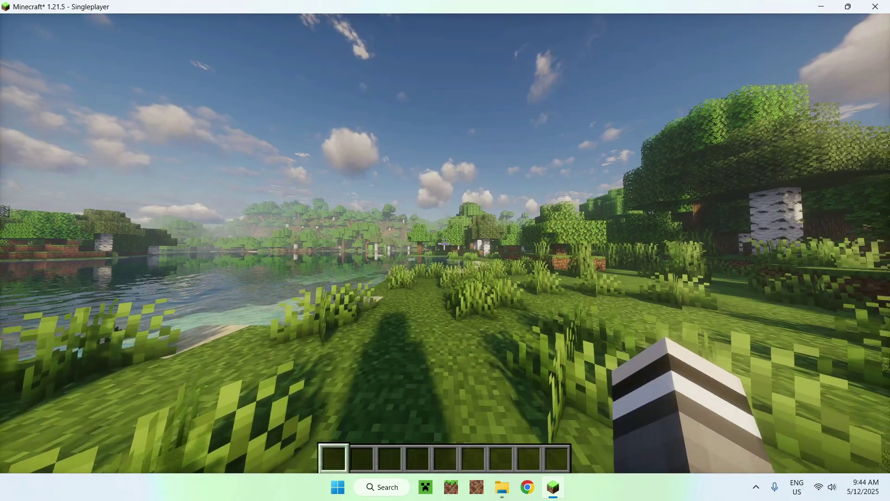